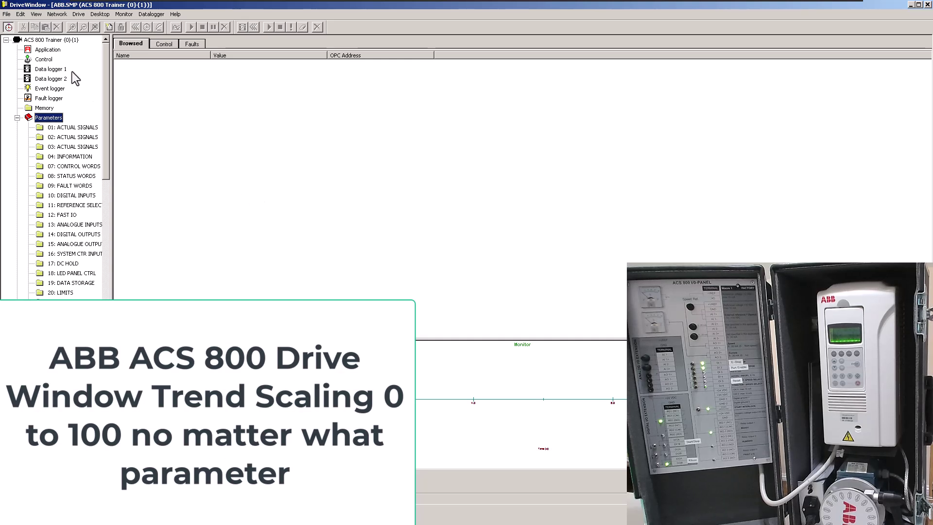
Select the ACS 800 Trainer drive and set graph scaling to 'Values at 100 and 0'
left_click(48, 40)
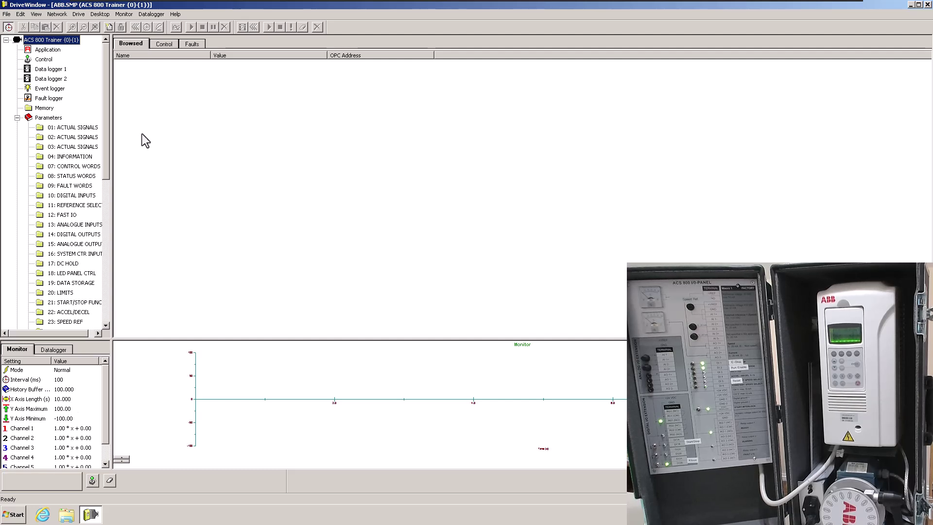
left_click(118, 107)
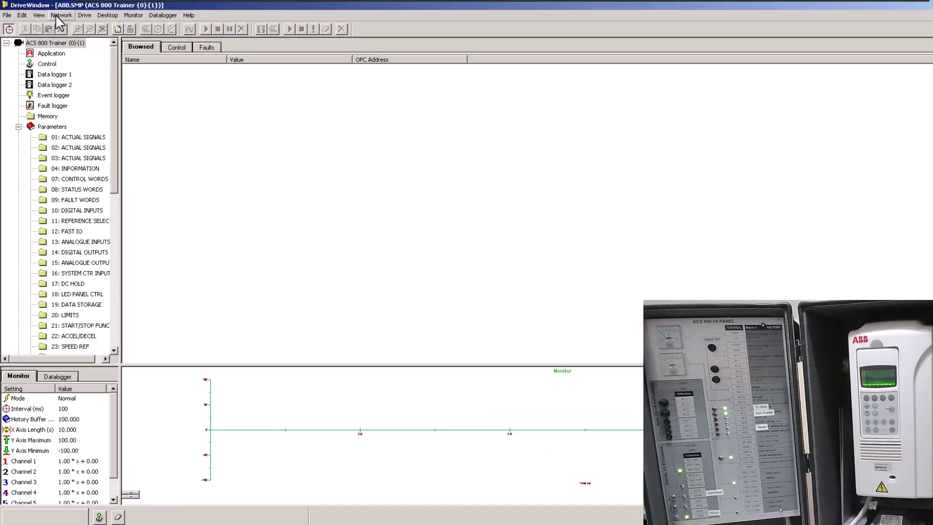
left_click(35, 14)
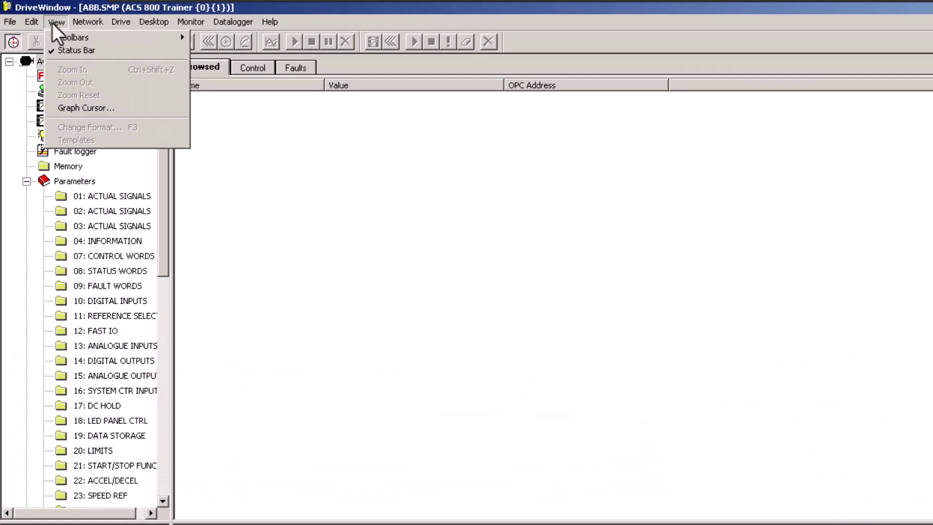
mouse_move(15, 28)
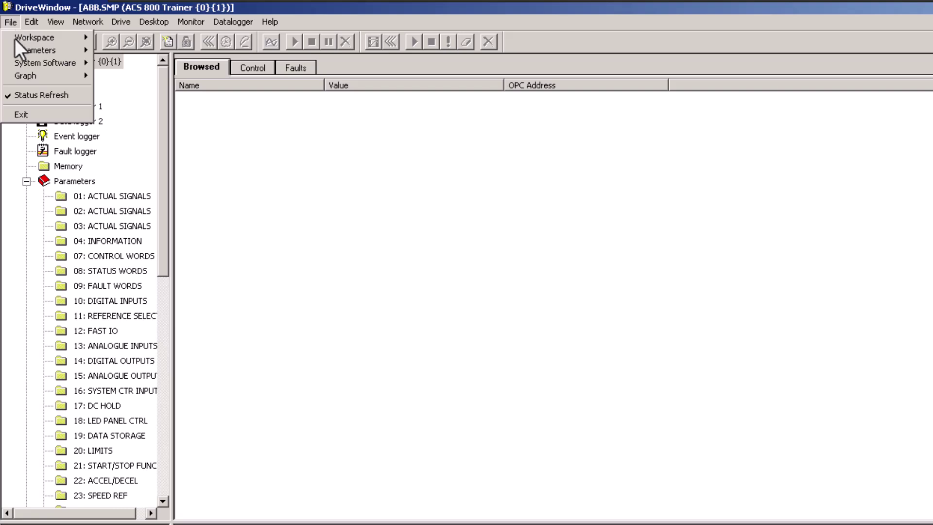
mouse_move(19, 72)
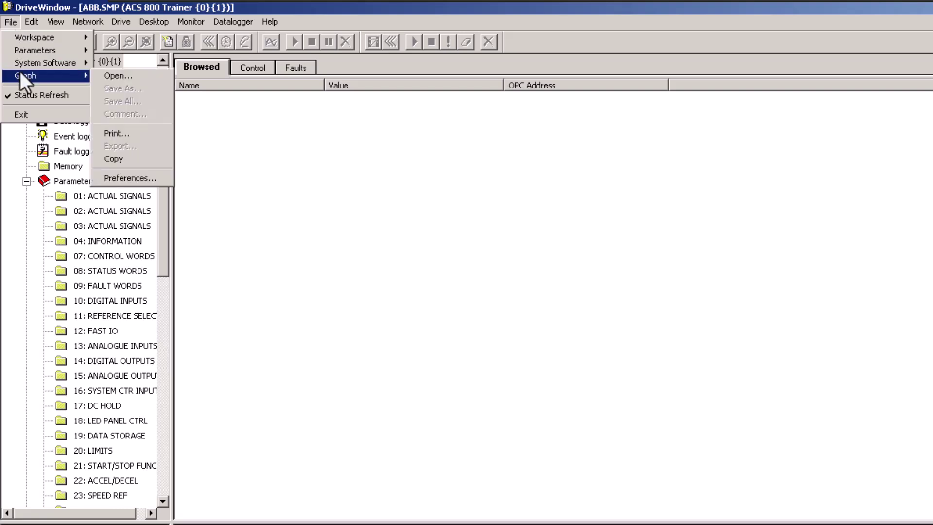
left_click(148, 178)
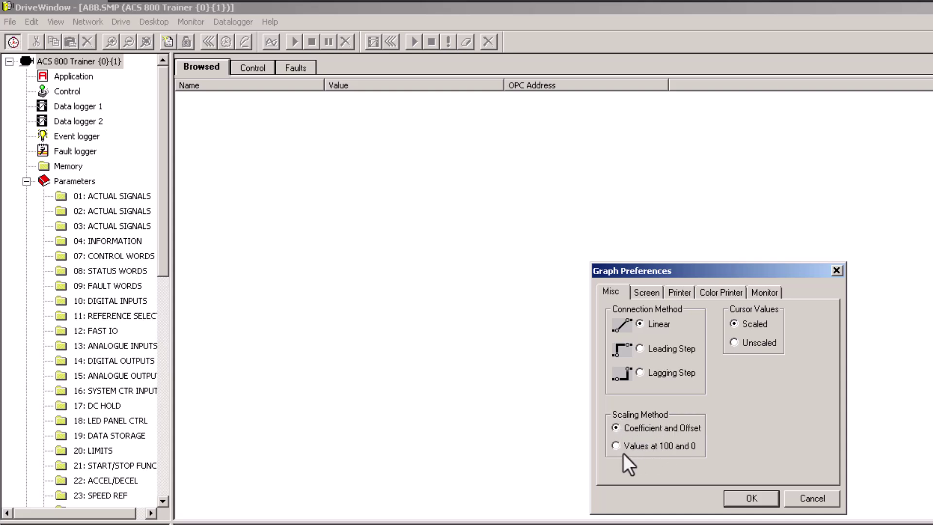
left_click(737, 494)
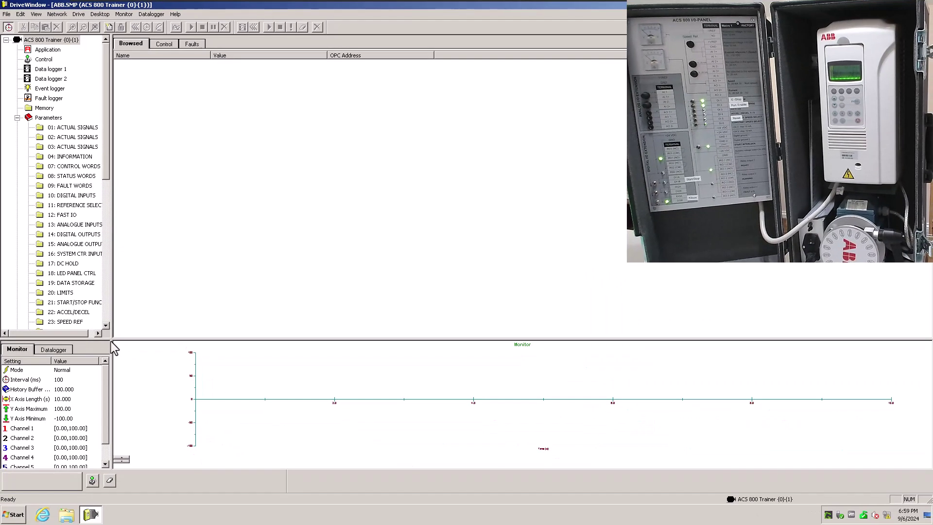
Place 01.04 MOTOR SPEED from 01: ACTUAL SIGNALS on Channel 1 and widen the settings column
left_click(81, 128)
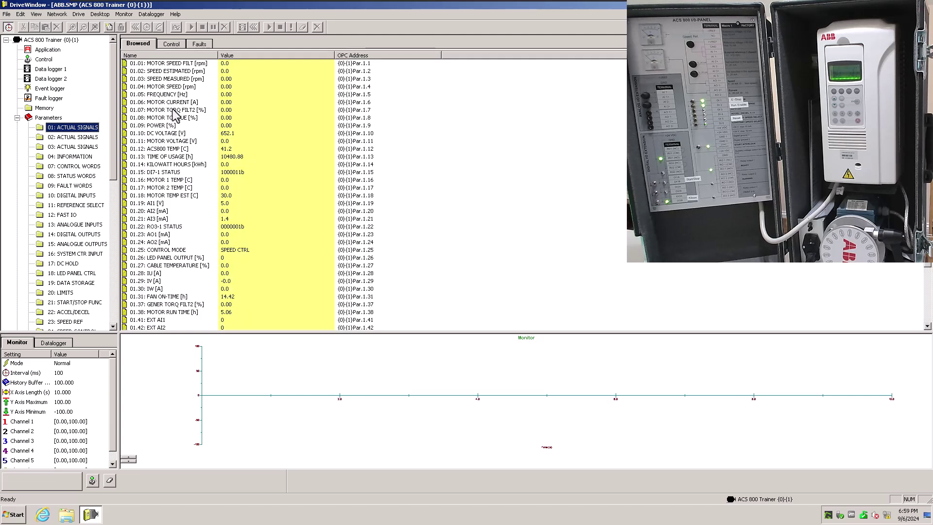
left_click(180, 73)
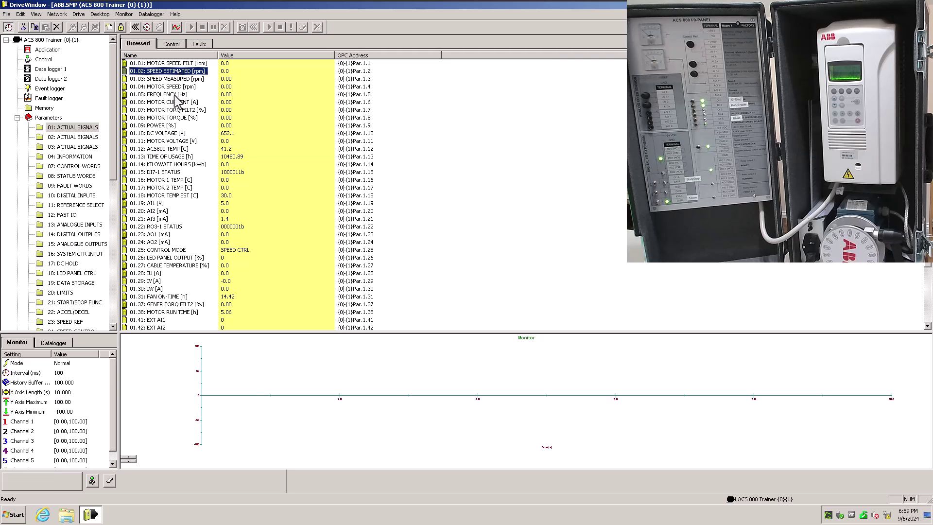
left_click(175, 88)
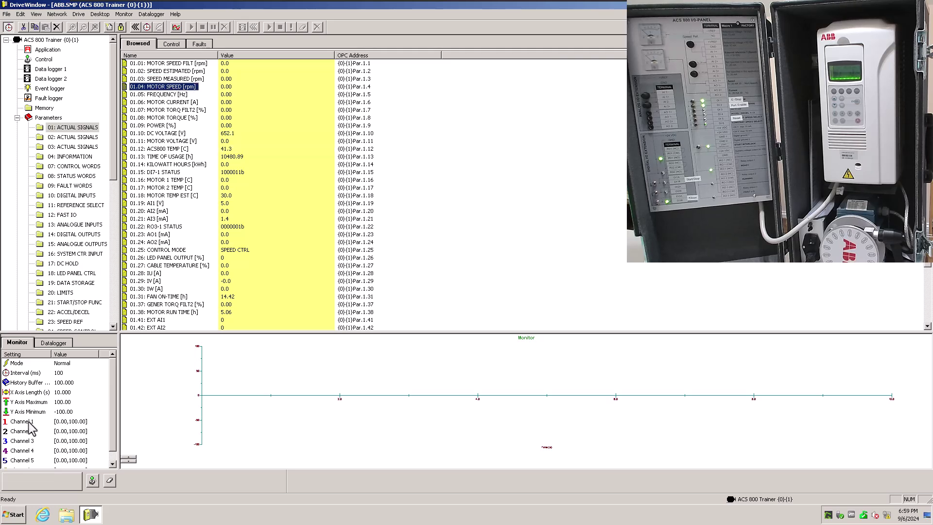
left_click_drag(28, 423, 30, 423)
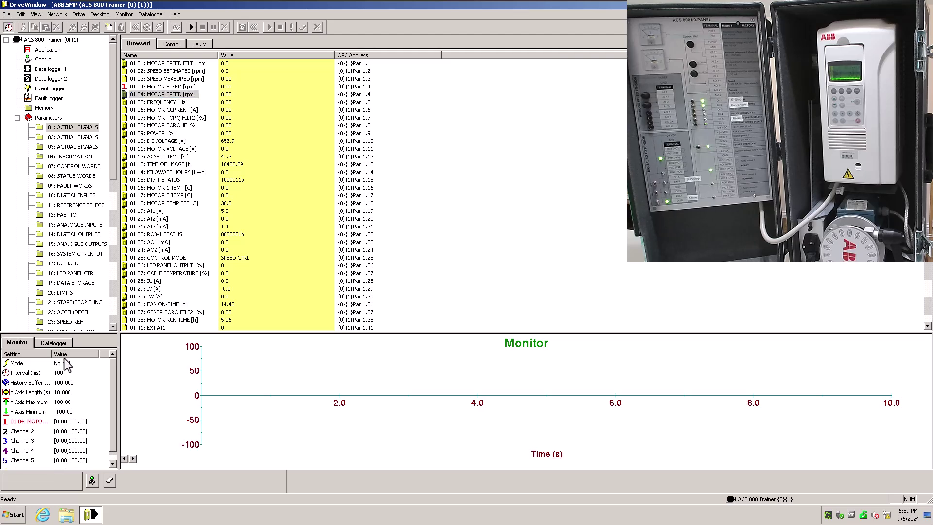
left_click_drag(65, 360, 165, 358)
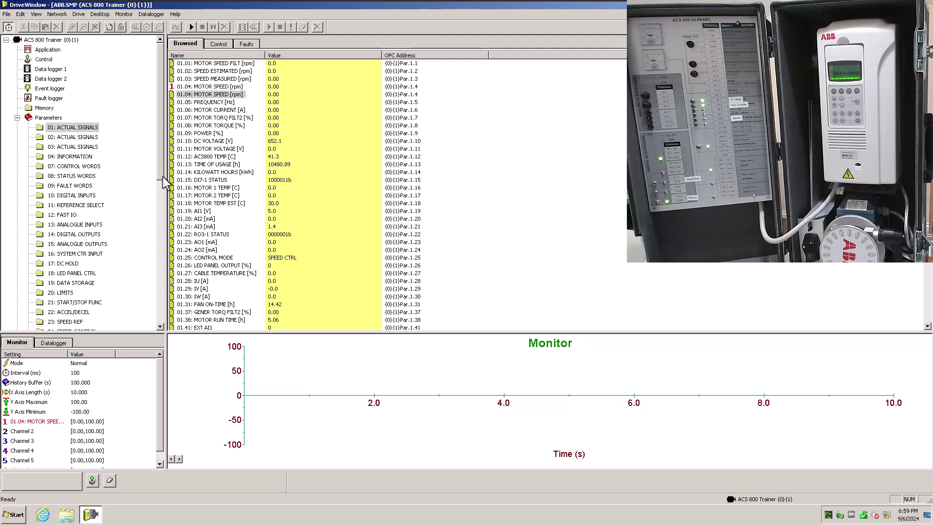
left_click_drag(162, 182, 163, 323)
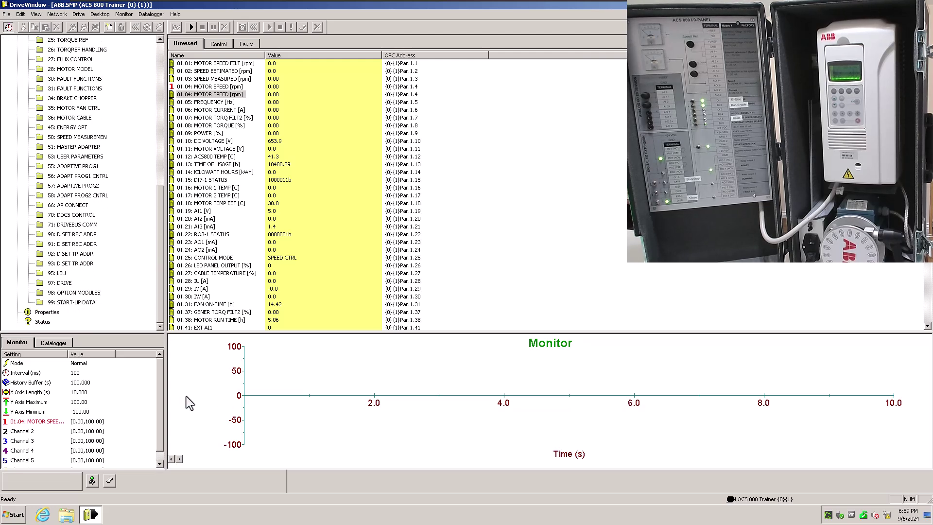
Set the trend's Y axis minimum to 0
double_click(42, 414)
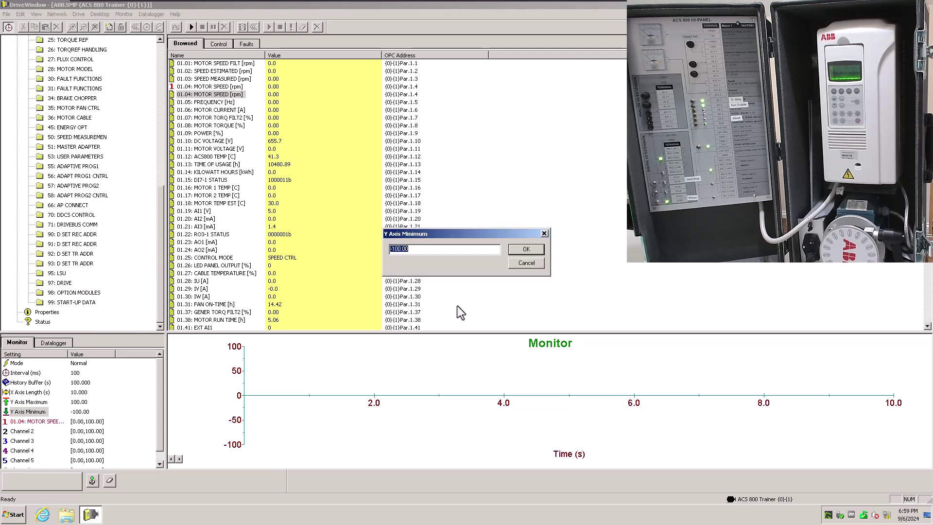
type("0")
left_click(528, 253)
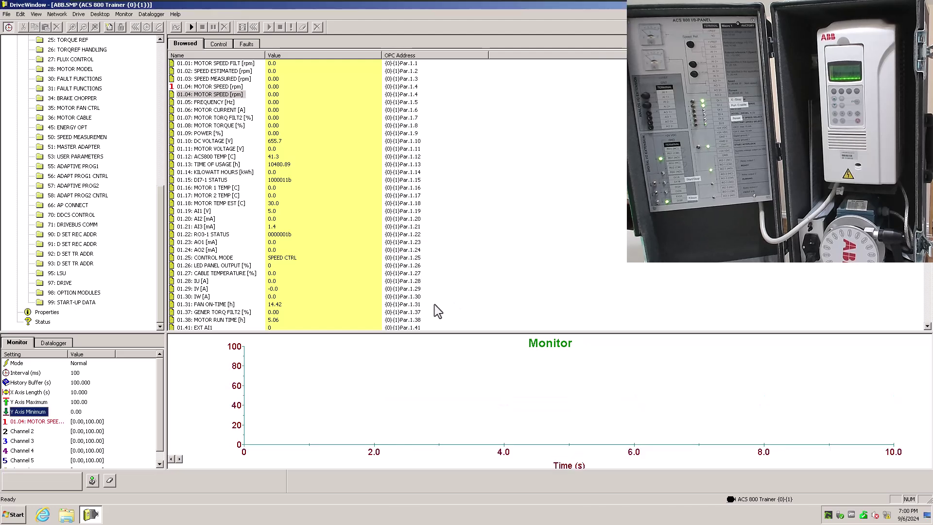
scroll(53, 421, "down", 1)
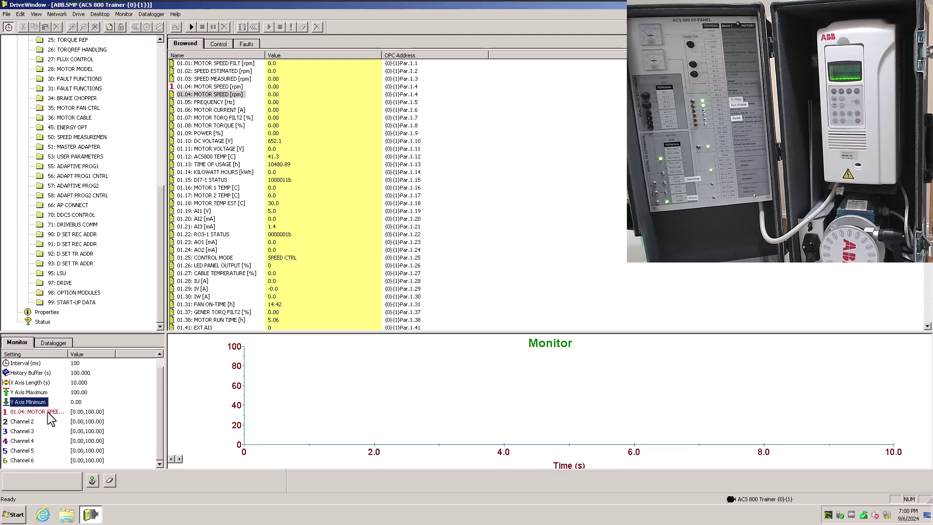
Check 99.05 MOTOR NOM SPEED (1360 rpm) and scale Channel 1 so 100 equals 1360
double_click(47, 412)
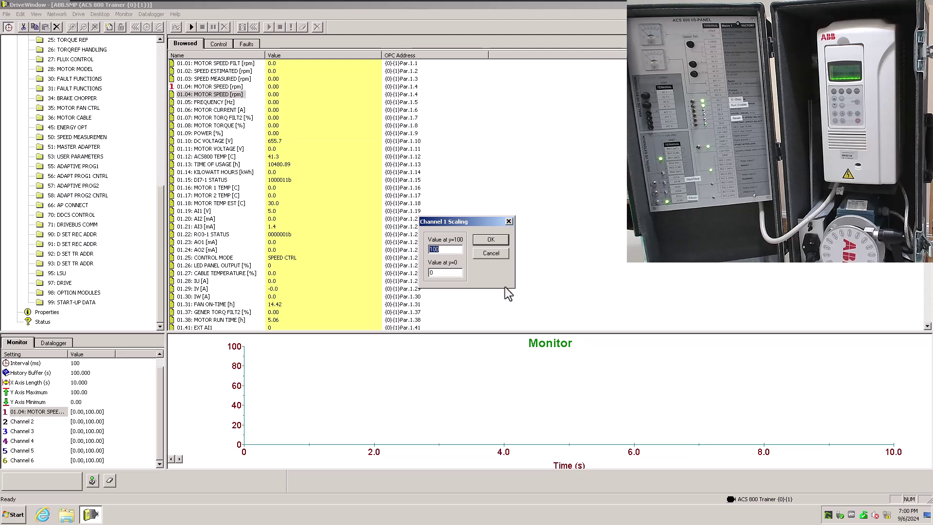
left_click(492, 254)
left_click(63, 303)
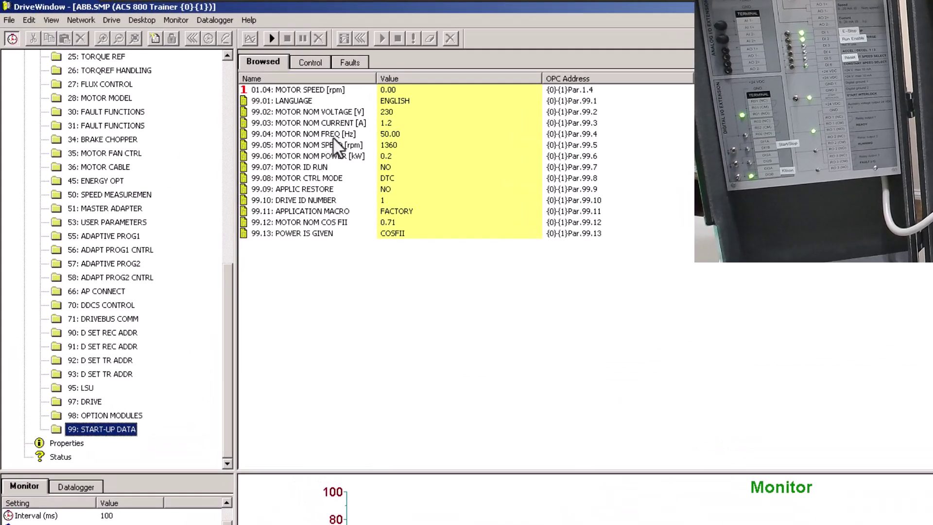
left_click(331, 146)
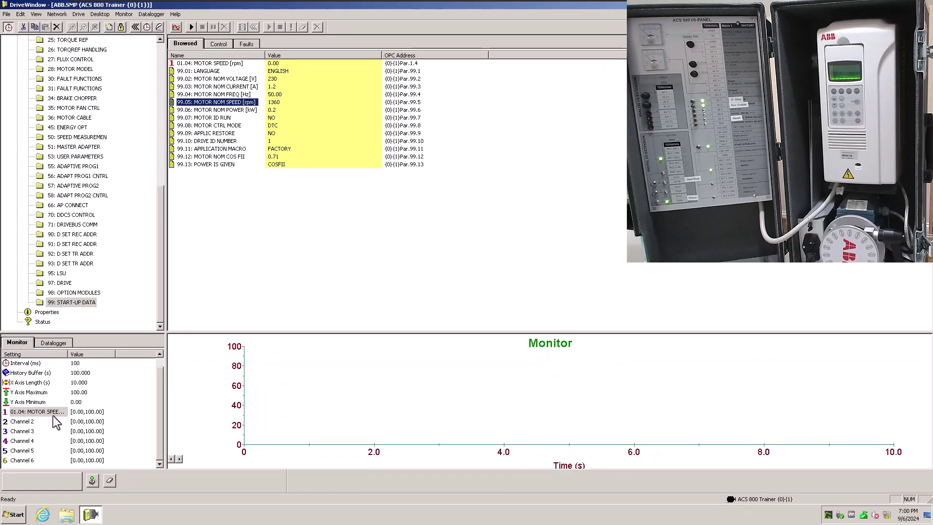
double_click(66, 521)
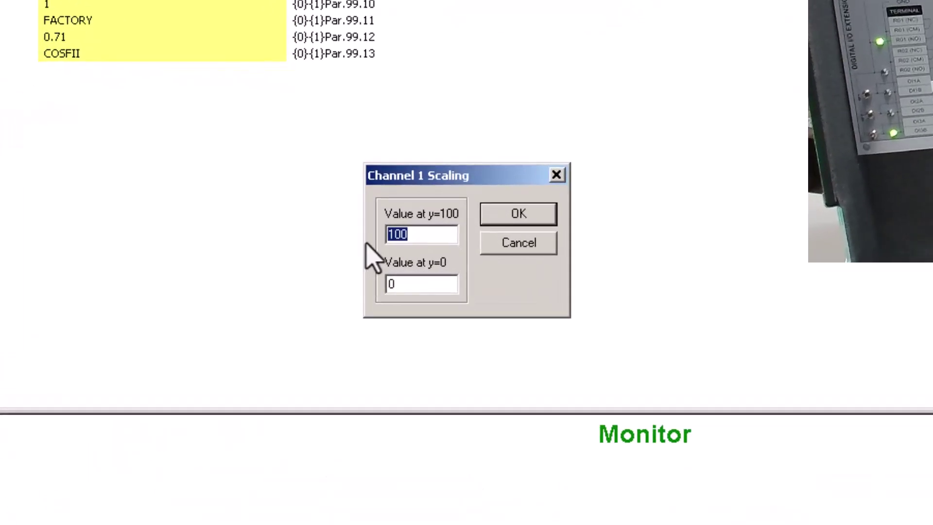
type("1360")
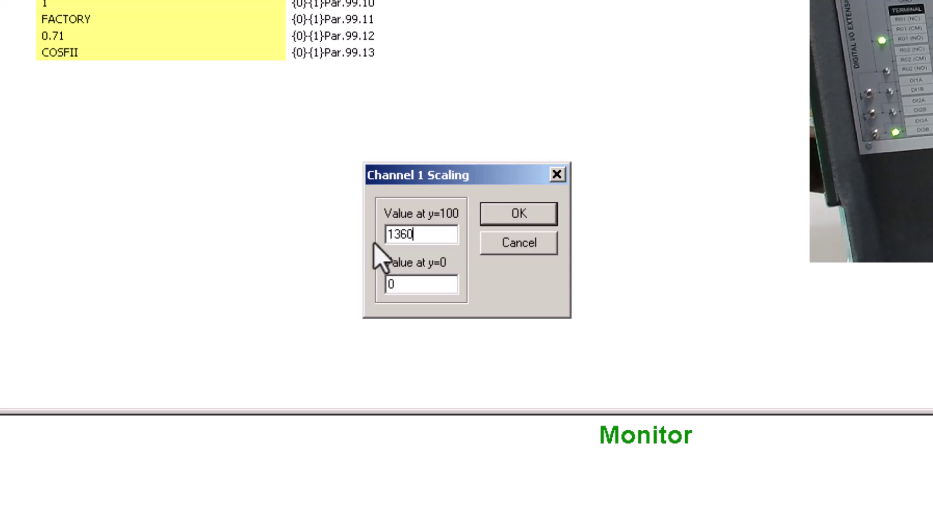
left_click(508, 217)
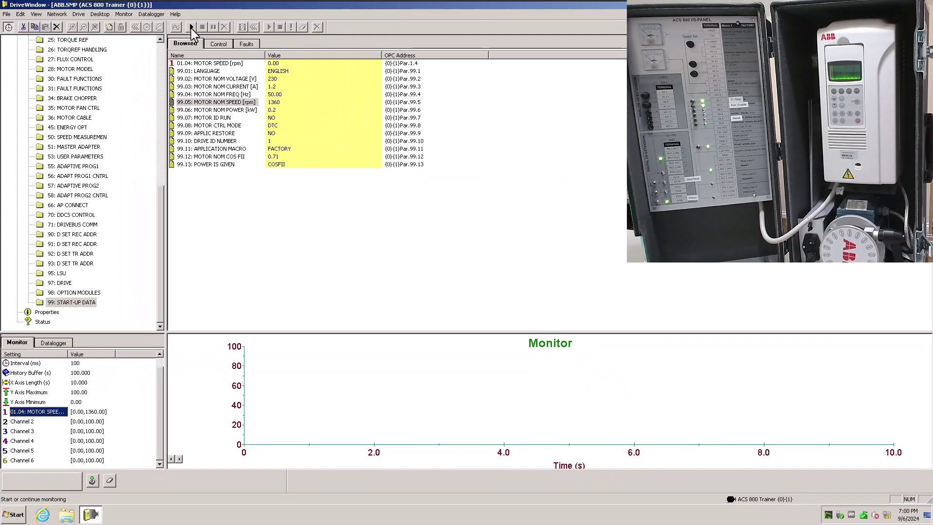
Show the drive control panel and enter a speed reference of 700
left_click(93, 481)
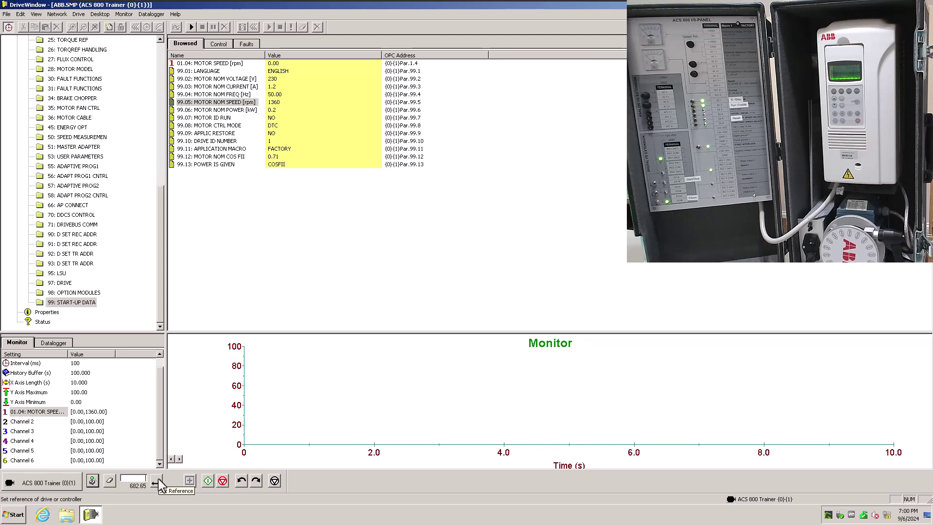
left_click(158, 480)
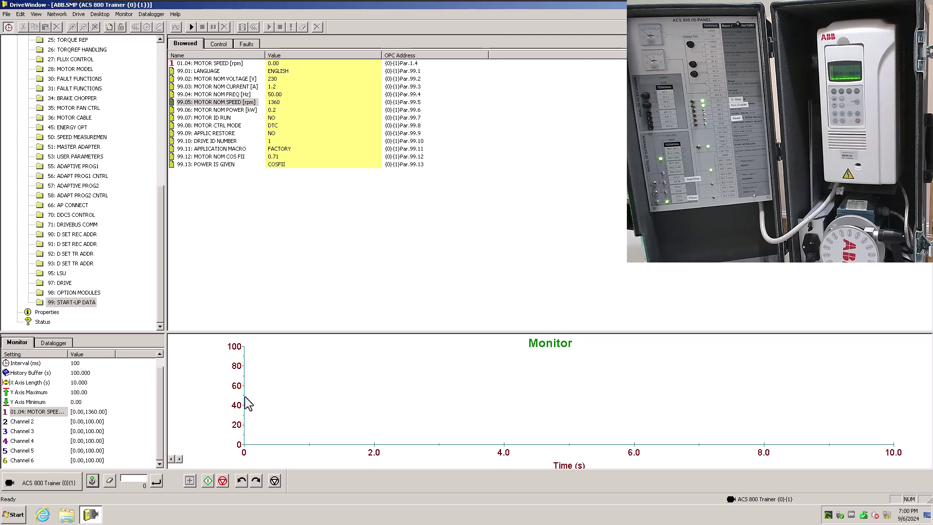
left_click(141, 480)
type("700")
Start the motor at the 700 reference, then stop and clear the Monitor trend
left_click(208, 482)
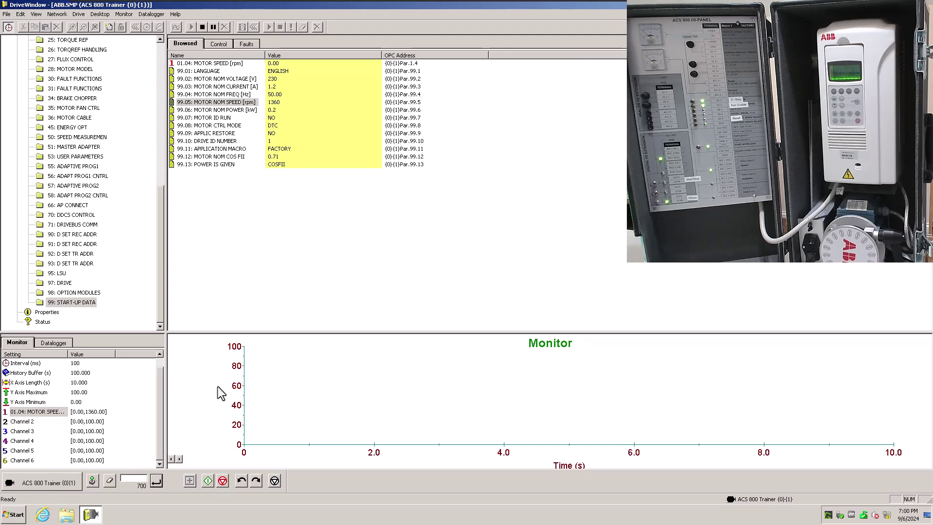
left_click(208, 481)
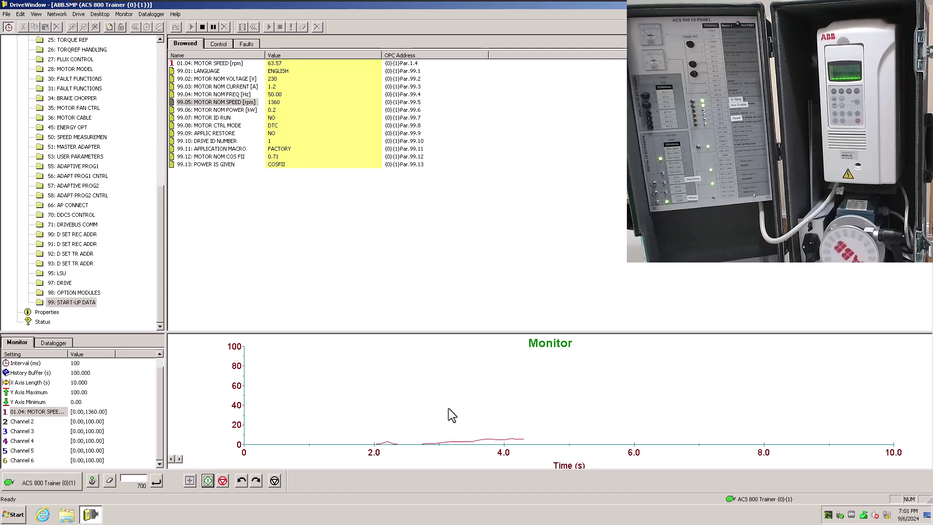
left_click(225, 27)
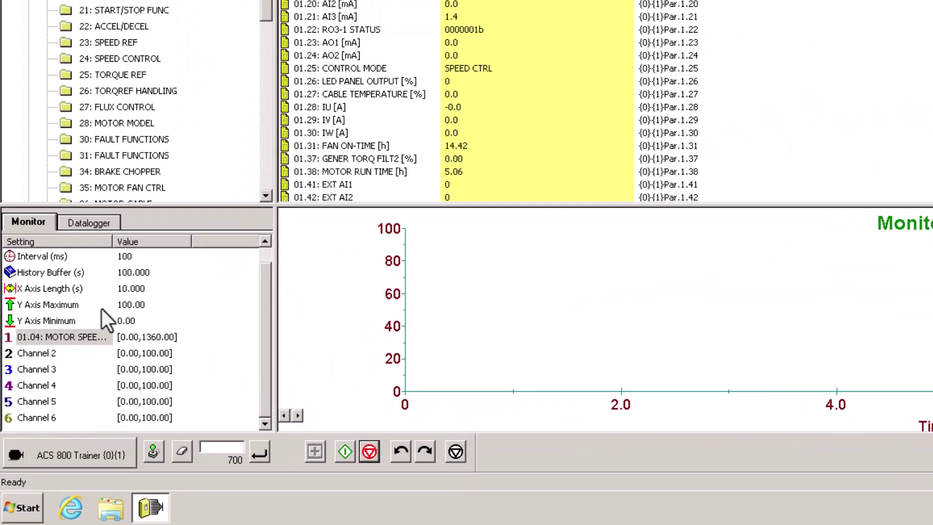
double_click(59, 291)
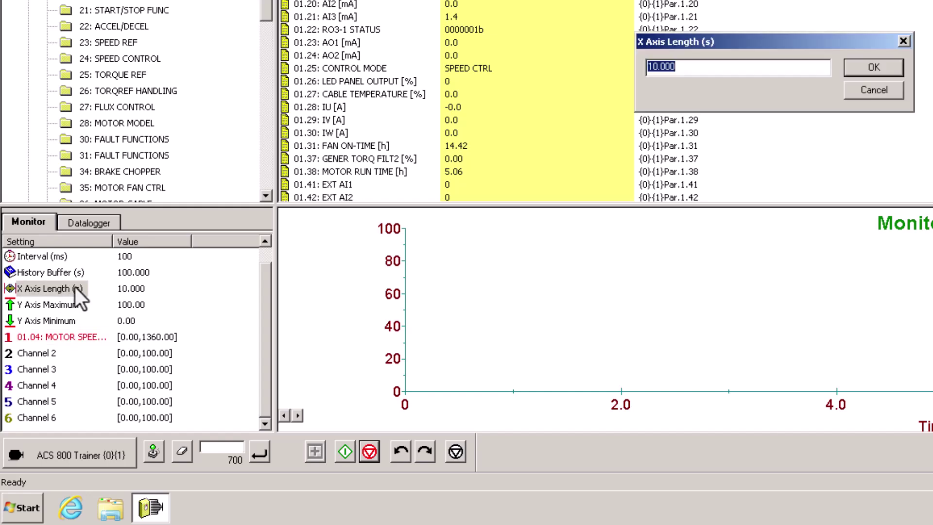
Enter 100 seconds as the Monitor X axis length
type("1")
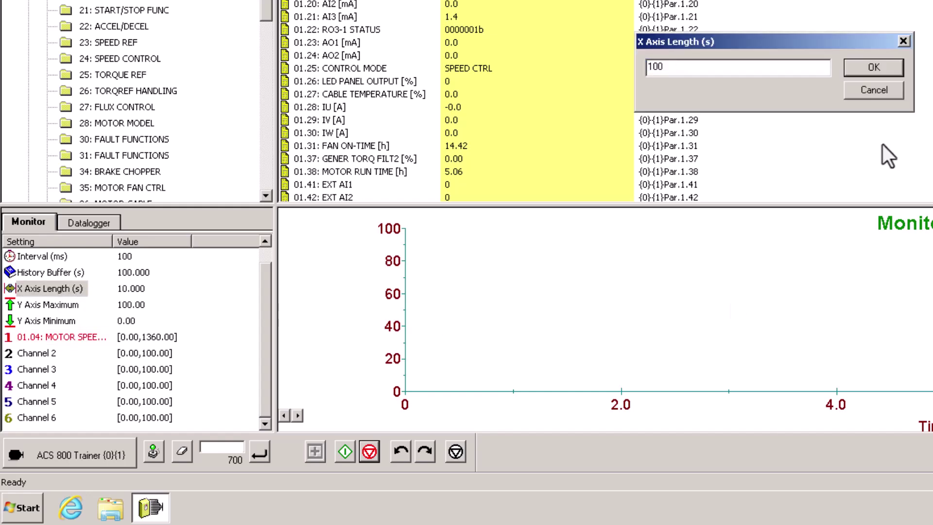
left_click(874, 68)
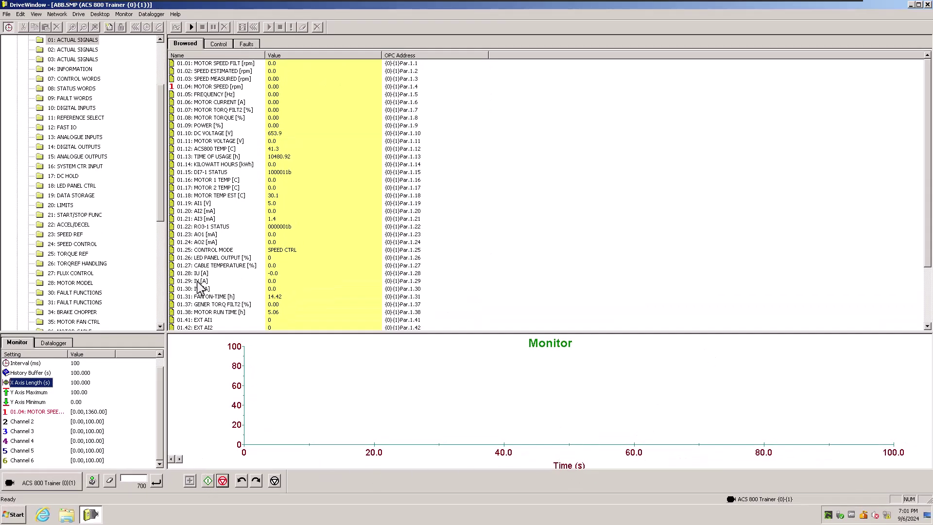
Start recording the Monitor trend and run the drive so motor speed plots toward 700 rpm
left_click(190, 27)
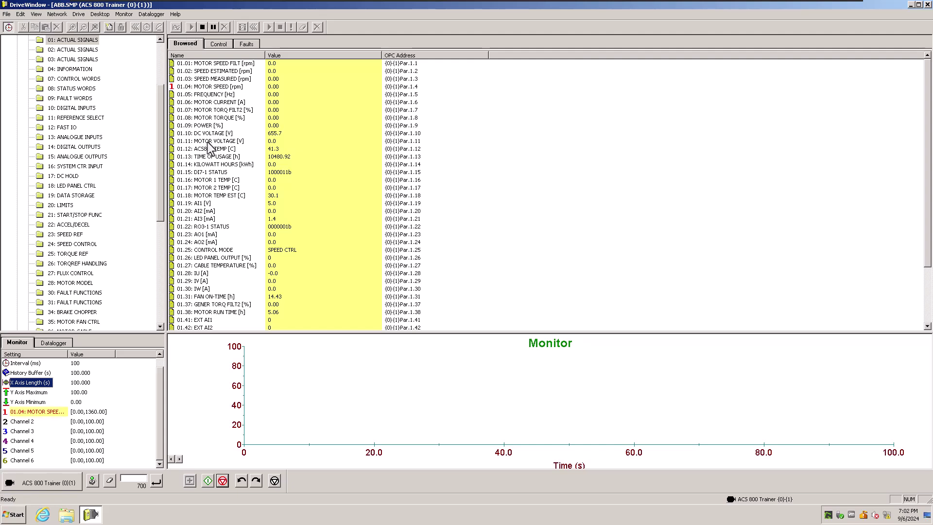
left_click(210, 479)
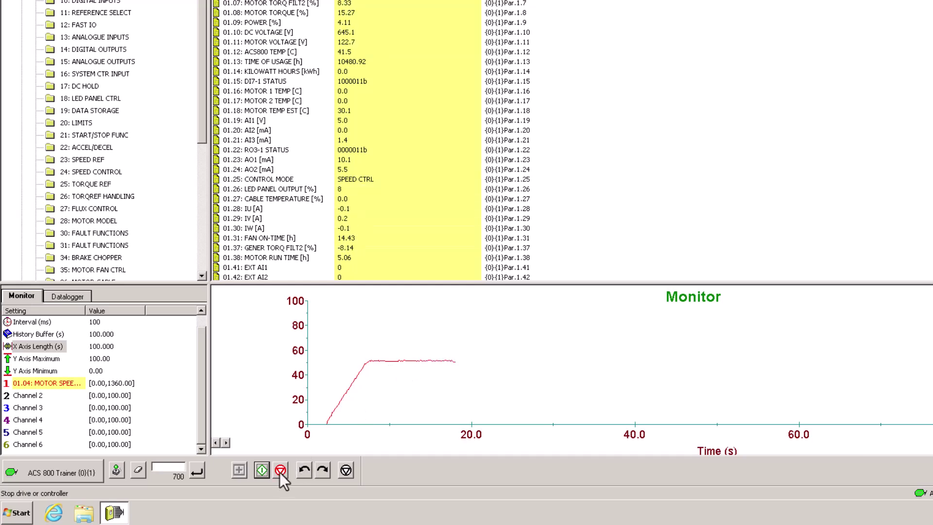
Raise the speed reference to 1360 rpm, then change it to 1350
left_click(177, 469)
type("1")
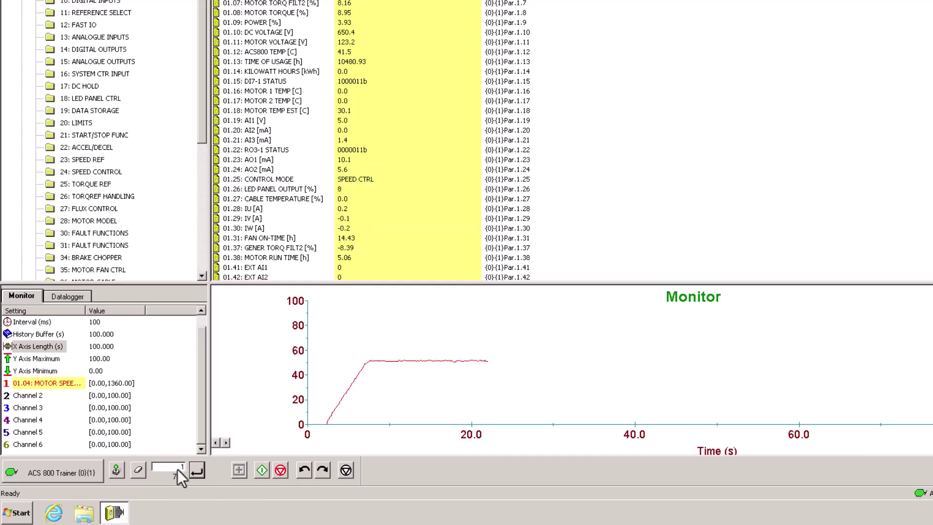
type("360")
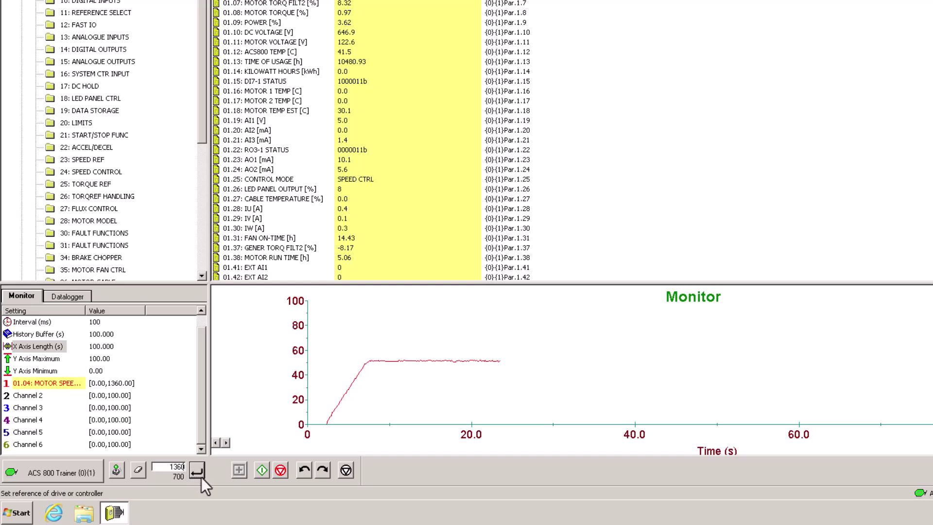
left_click(196, 471)
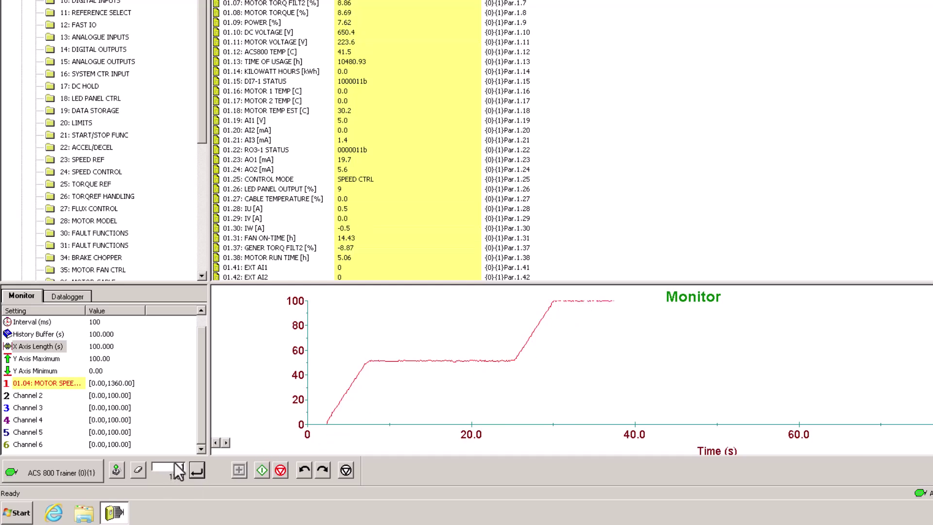
type("36")
type("0")
left_click(196, 470)
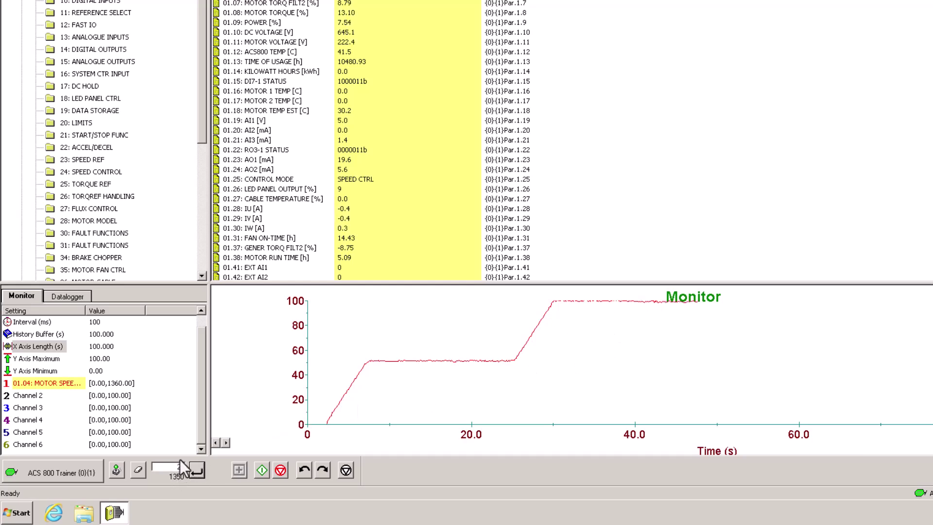
Stop the drive, then stop the monitor recording and clear the speed trend
left_click(197, 470)
left_click(348, 470)
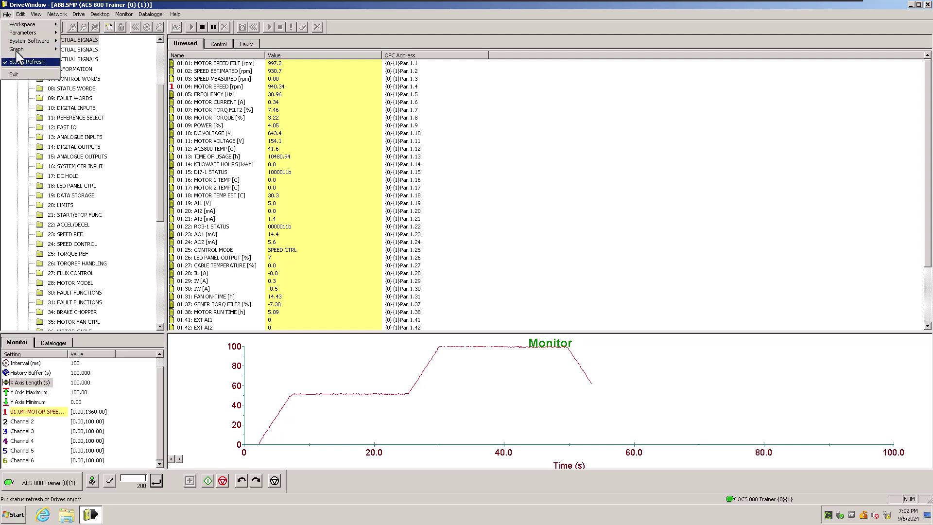
mouse_move(19, 49)
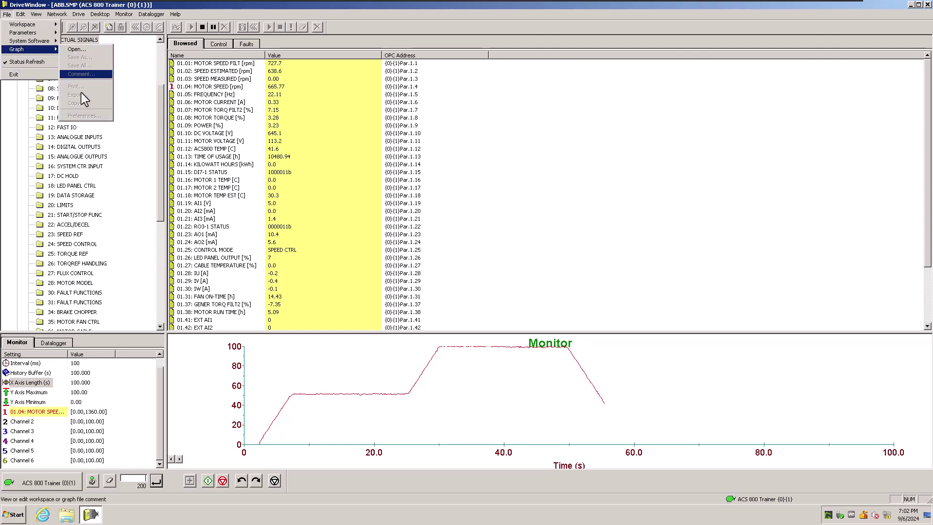
left_click(523, 219)
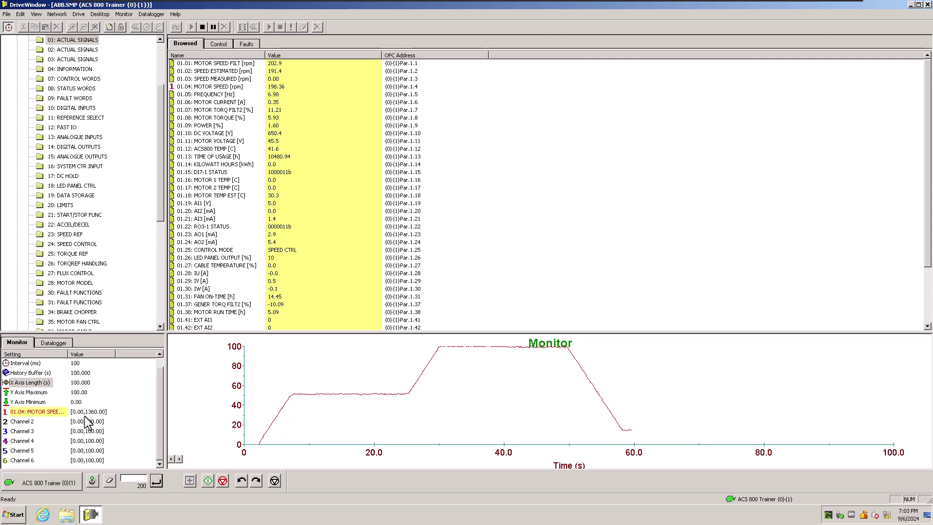
left_click(44, 412)
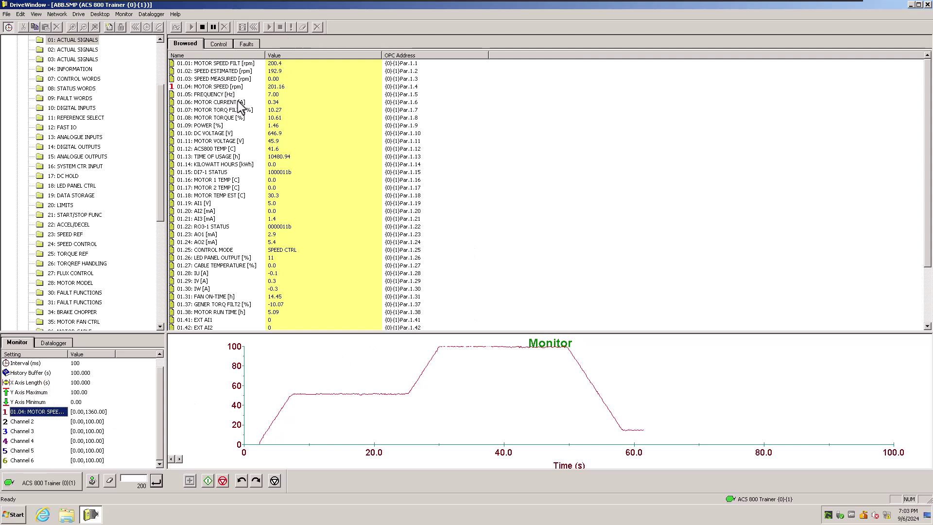
left_click(223, 481)
left_click(202, 28)
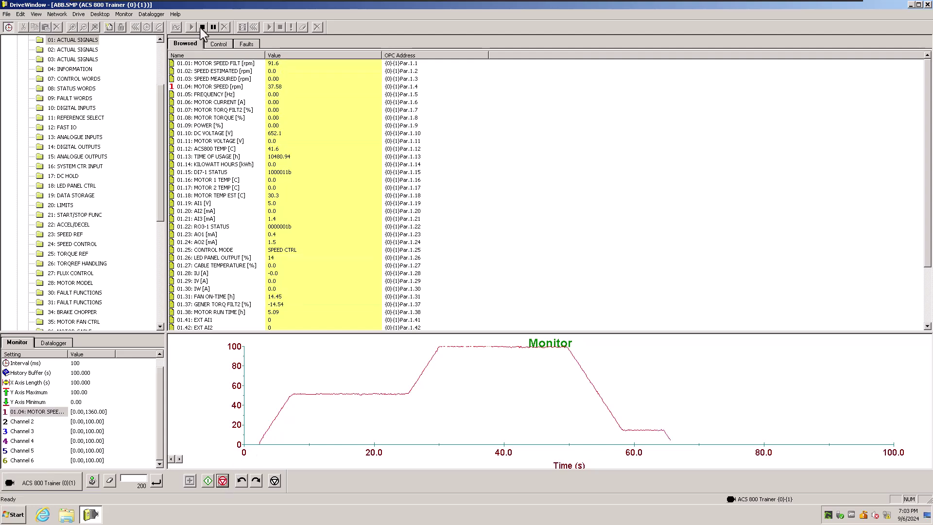
left_click(224, 27)
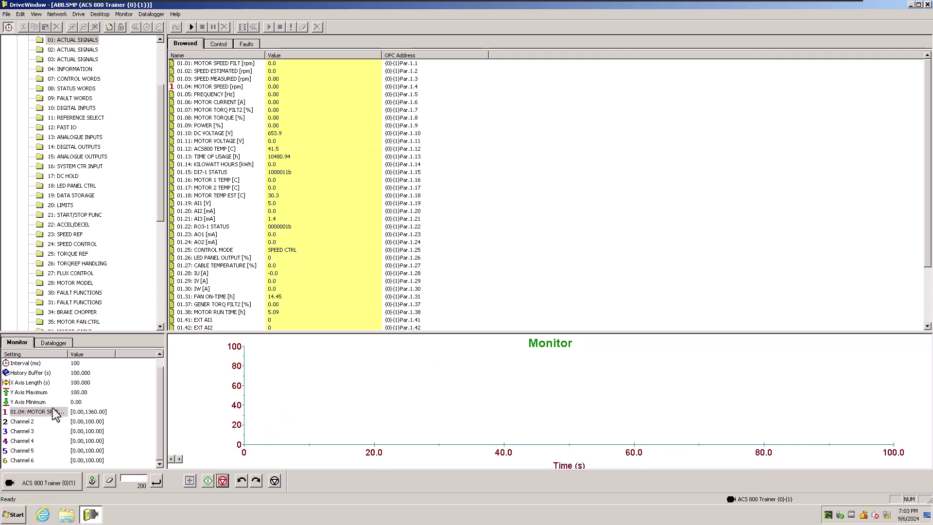
double_click(41, 416)
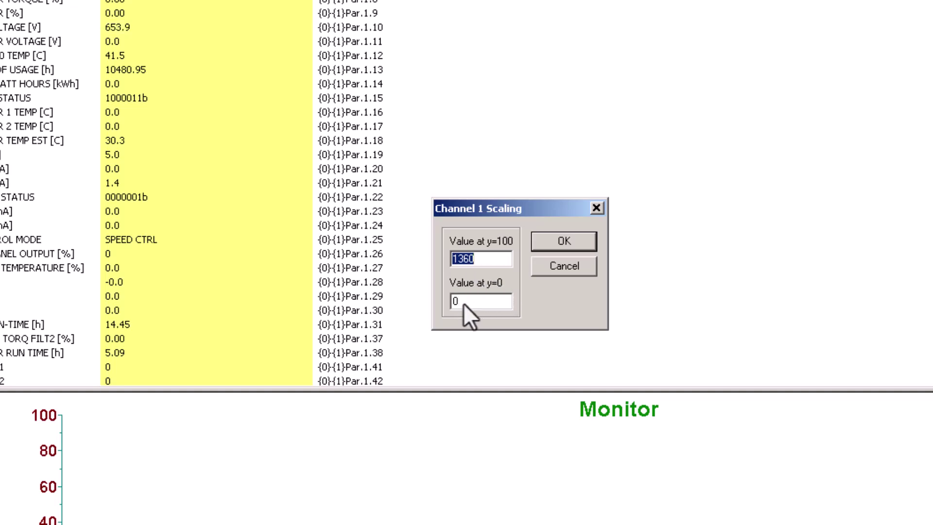
key("Tab")
left_click(556, 243)
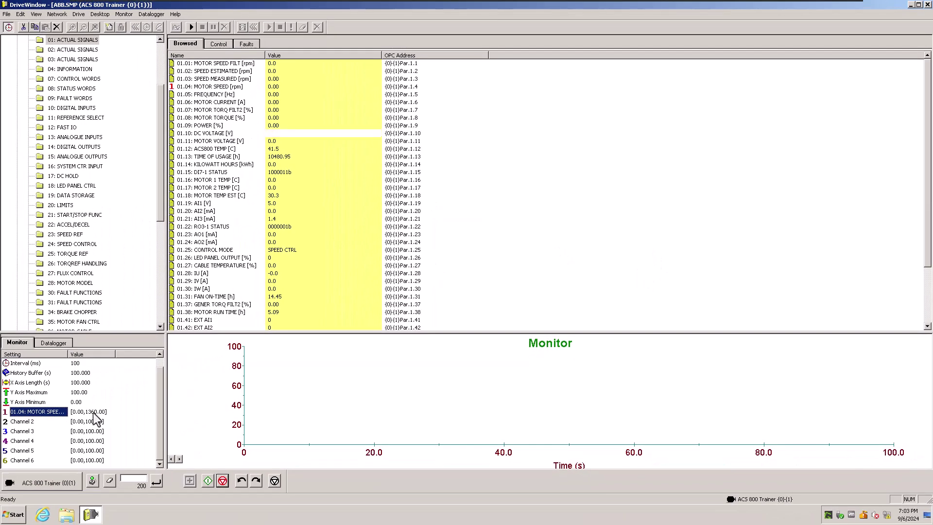
left_click(95, 413)
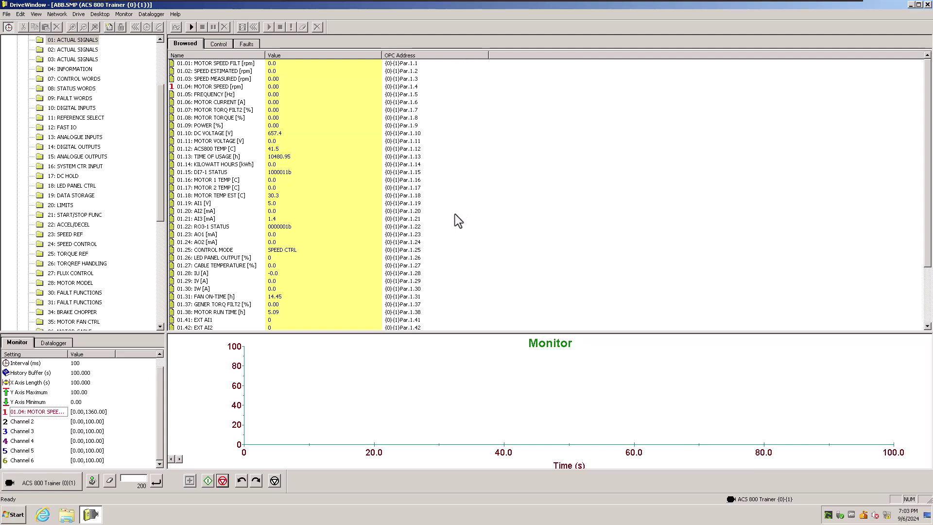
Drag 02.13 TORQ USED REF from 02: ACTUAL SIGNALS onto Monitor channel 2
left_click_drag(161, 163, 159, 103)
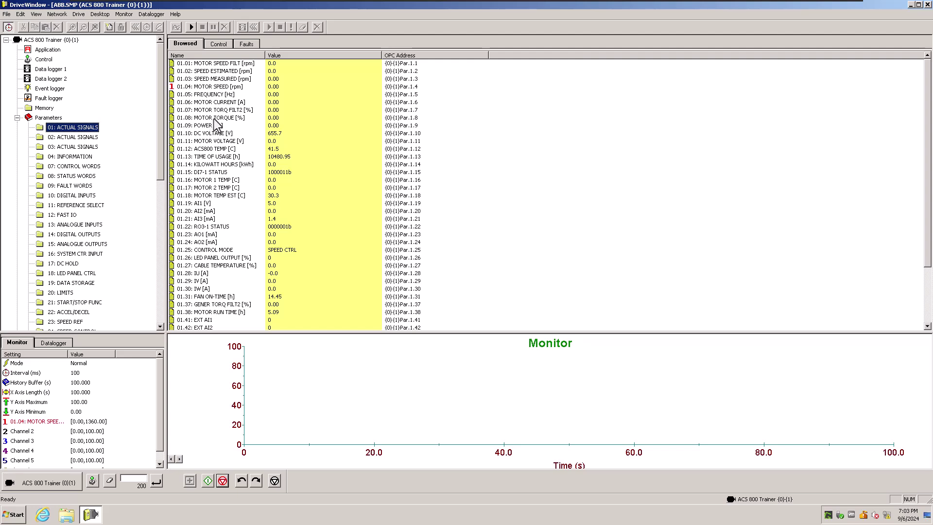
left_click(82, 138)
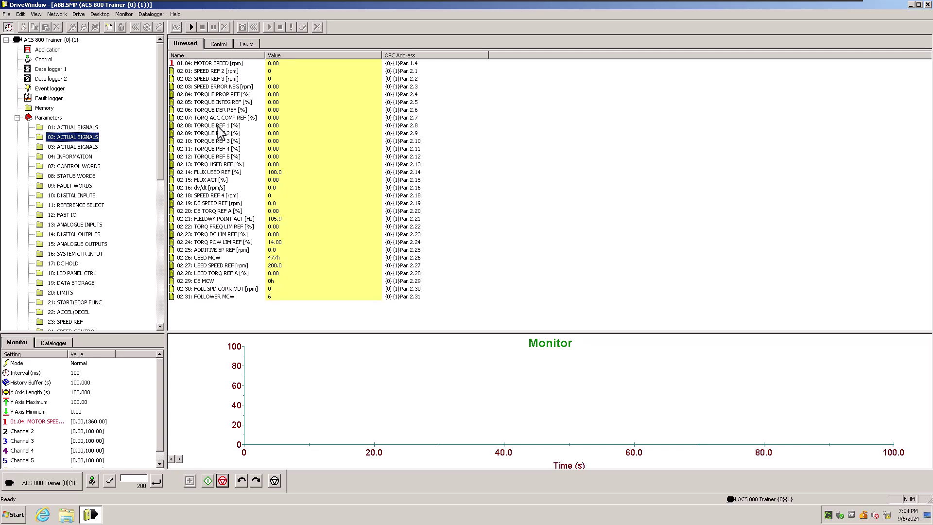
left_click(221, 166)
left_click_drag(221, 166, 30, 433)
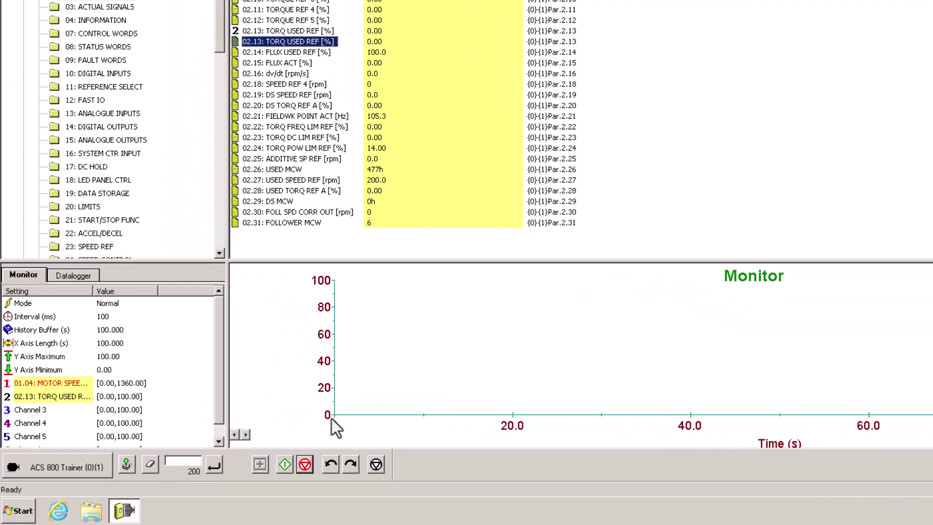
Run the drive with the trend plotting, set the speed reference to 500 rpm, then stop it
left_click(285, 464)
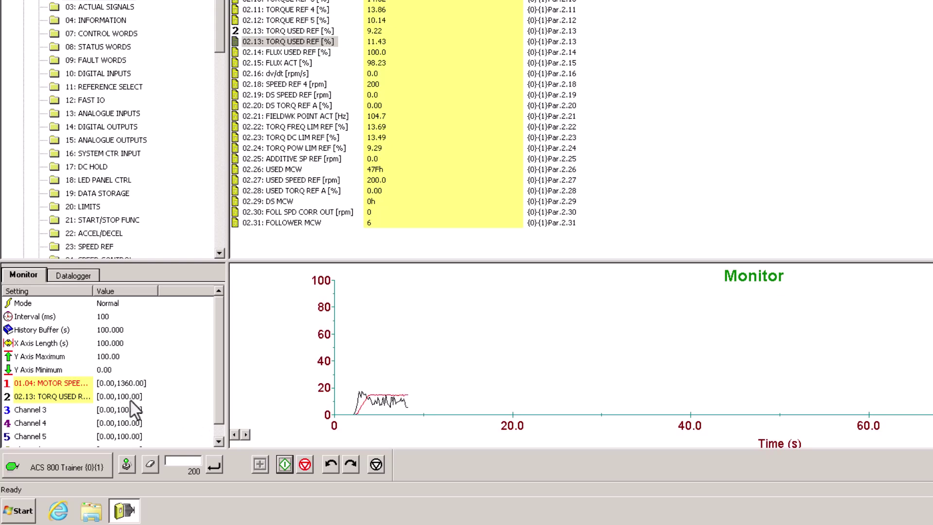
left_click(188, 462)
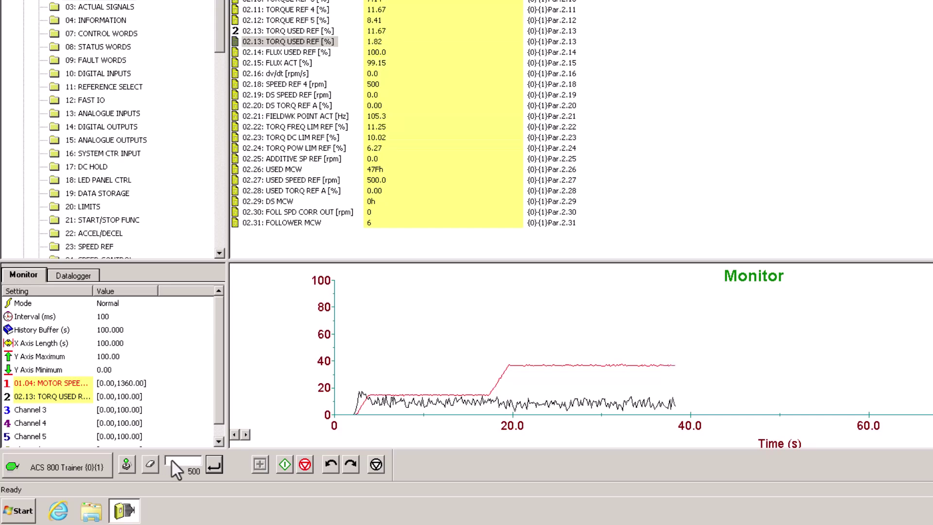
left_click(306, 465)
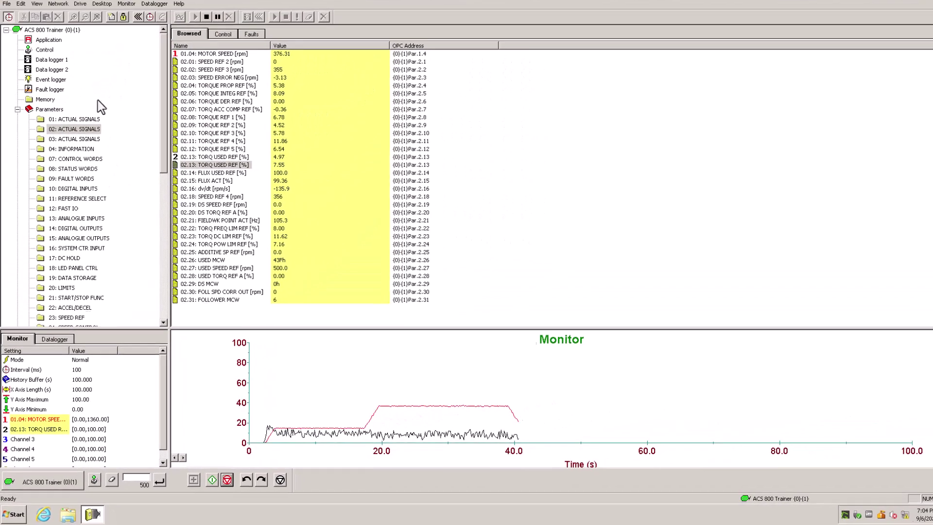
left_click(6, 3)
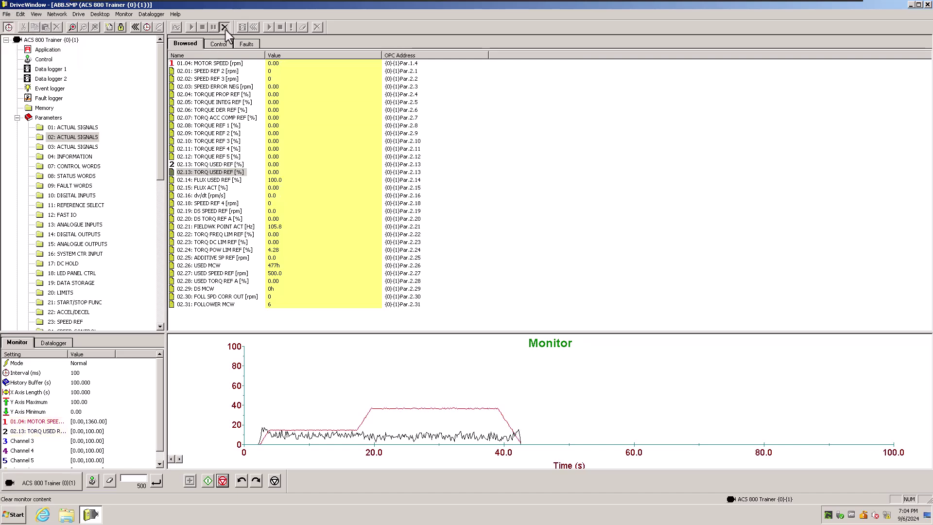
Confirm the Graph Preferences keep linear connection and Values scaling at 100 and 0
left_click(7, 14)
mouse_move(18, 49)
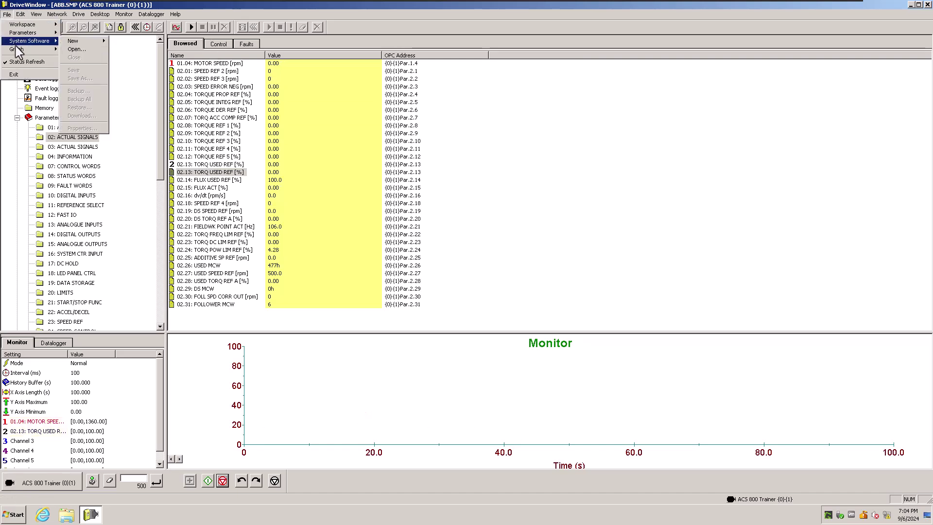
left_click(84, 115)
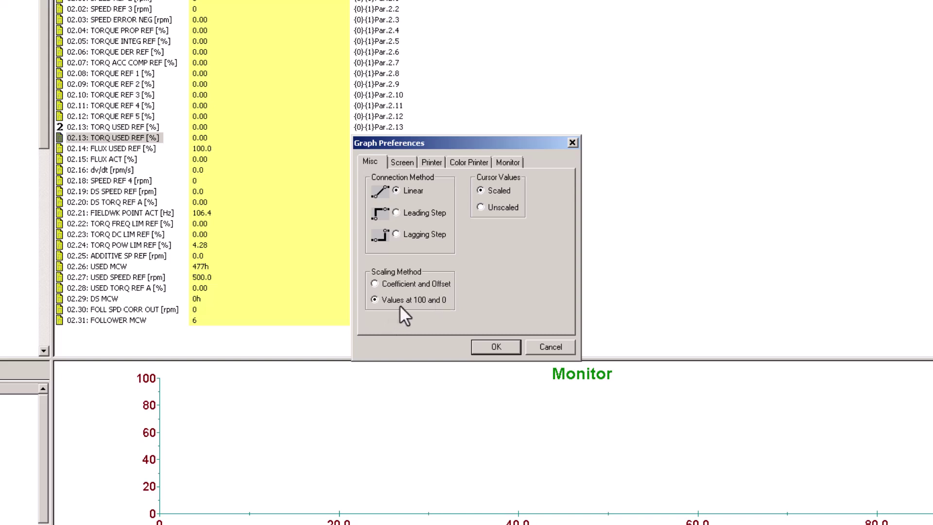
left_click(488, 347)
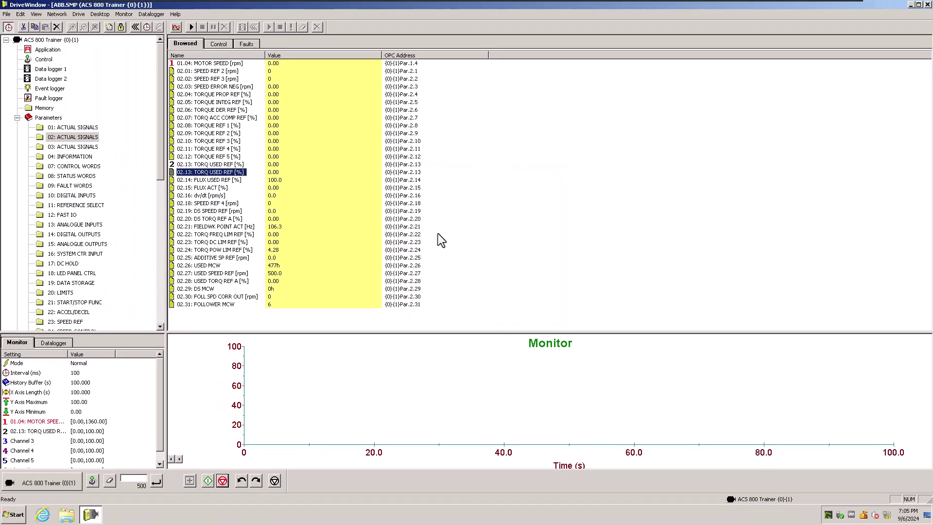